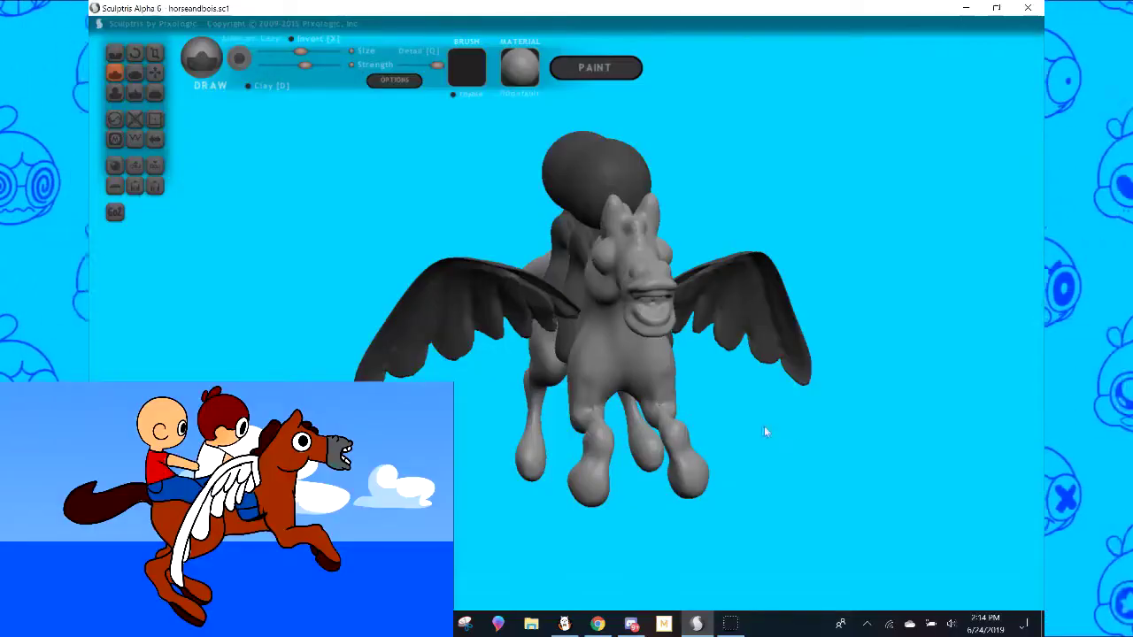
- Examine the winged horse model in Sculptris and the finished glasses character in Paint 3D from several angles
{"action": "mouse_move", "coordinate": [764, 428]}
{"action": "left_mouse_down"}
{"action": "mouse_move", "coordinate": [795, 421]}
{"action": "mouse_move", "coordinate": [809, 455]}
{"action": "mouse_move", "coordinate": [612, 387]}
{"action": "mouse_move", "coordinate": [584, 417]}
{"action": "mouse_move", "coordinate": [763, 415]}
{"action": "left_mouse_up"}
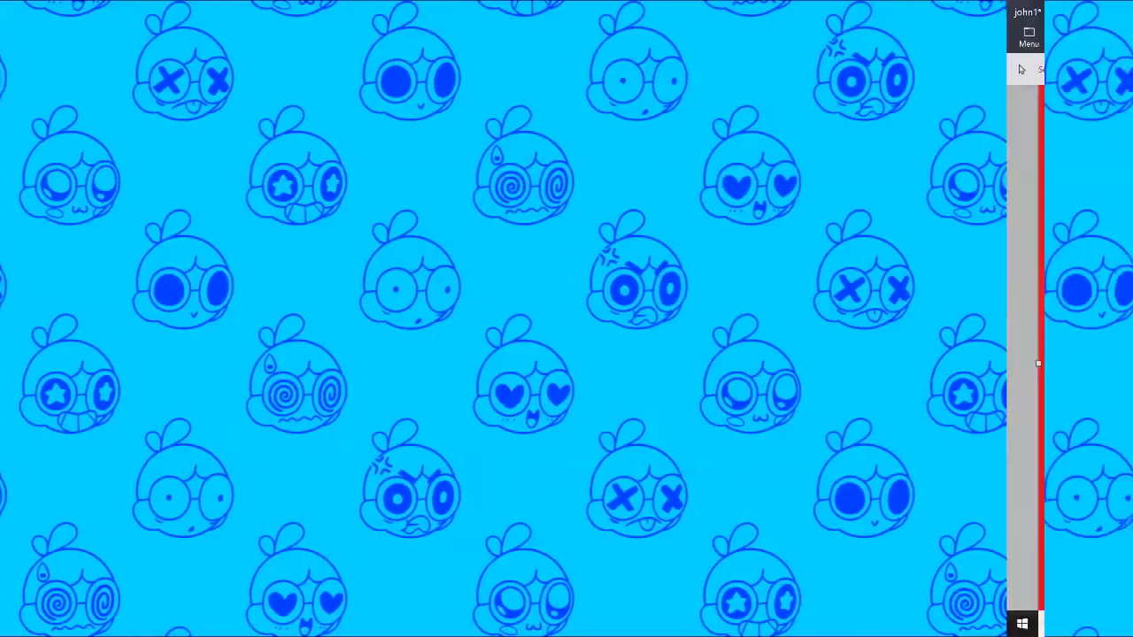
{"action": "mouse_move", "coordinate": [748, 268]}
{"action": "left_mouse_down"}
{"action": "mouse_move", "coordinate": [702, 217]}
{"action": "mouse_move", "coordinate": [628, 227]}
{"action": "mouse_move", "coordinate": [683, 254]}
{"action": "mouse_move", "coordinate": [683, 198]}
{"action": "left_mouse_up"}
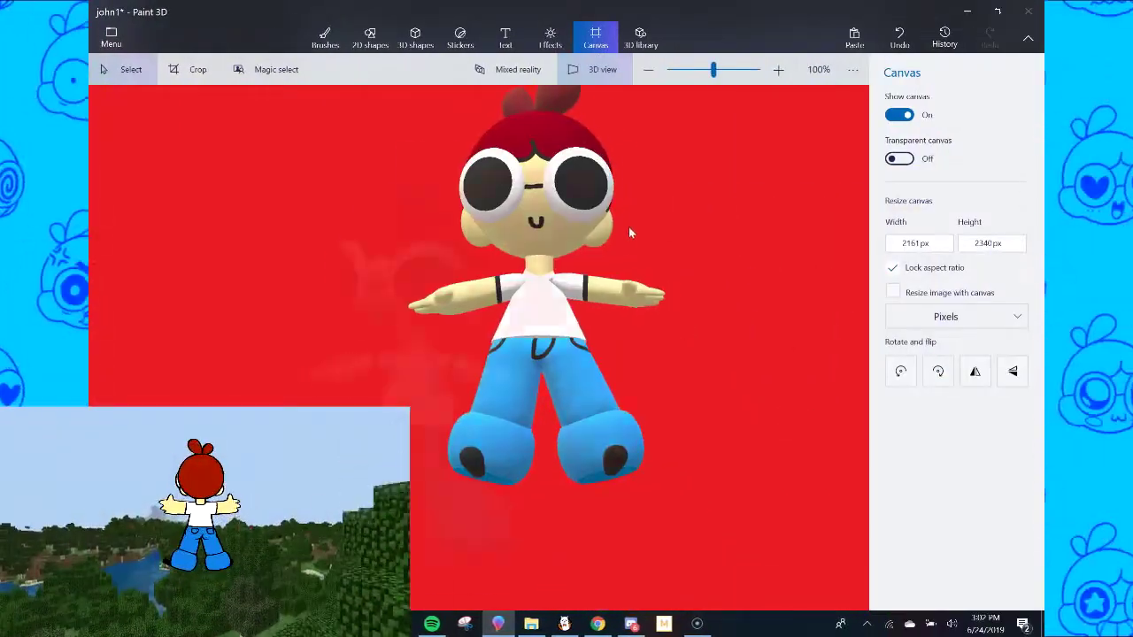
{"action": "scroll", "coordinate": [631, 281], "scroll_direction": "down", "scroll_amount": 2}
{"action": "left_click_drag", "start_coordinate": [636, 288], "coordinate": [714, 304]}
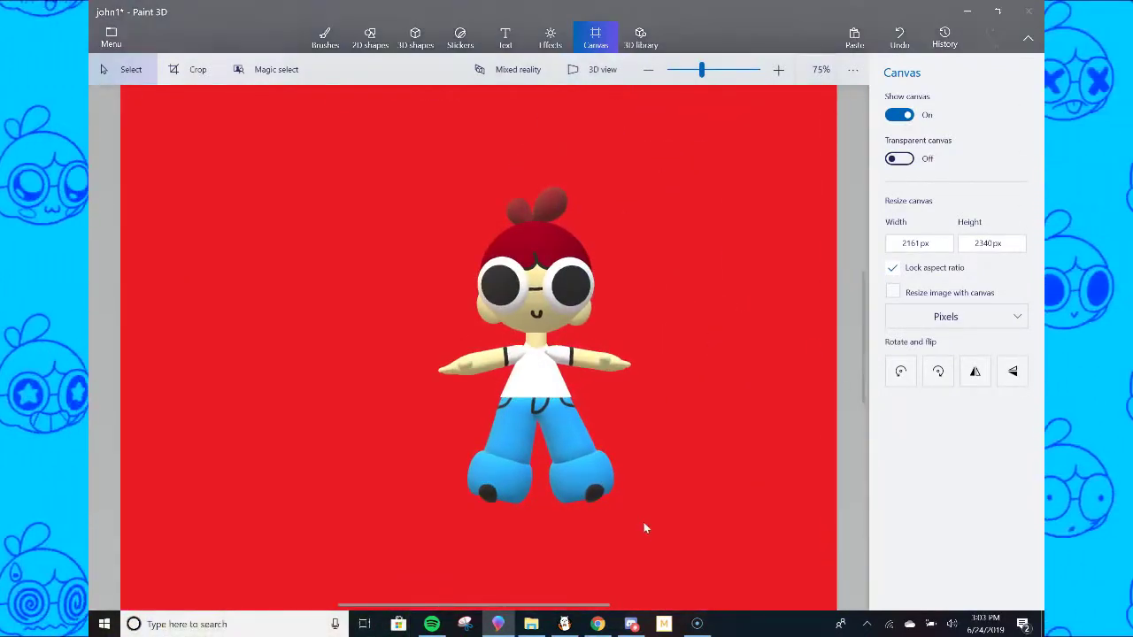
- Copy the character render into FireAlpaca and apply a filter to Layer1 that turns its shading into flat, saturated colours
{"action": "key", "text": "ctrl+a"}
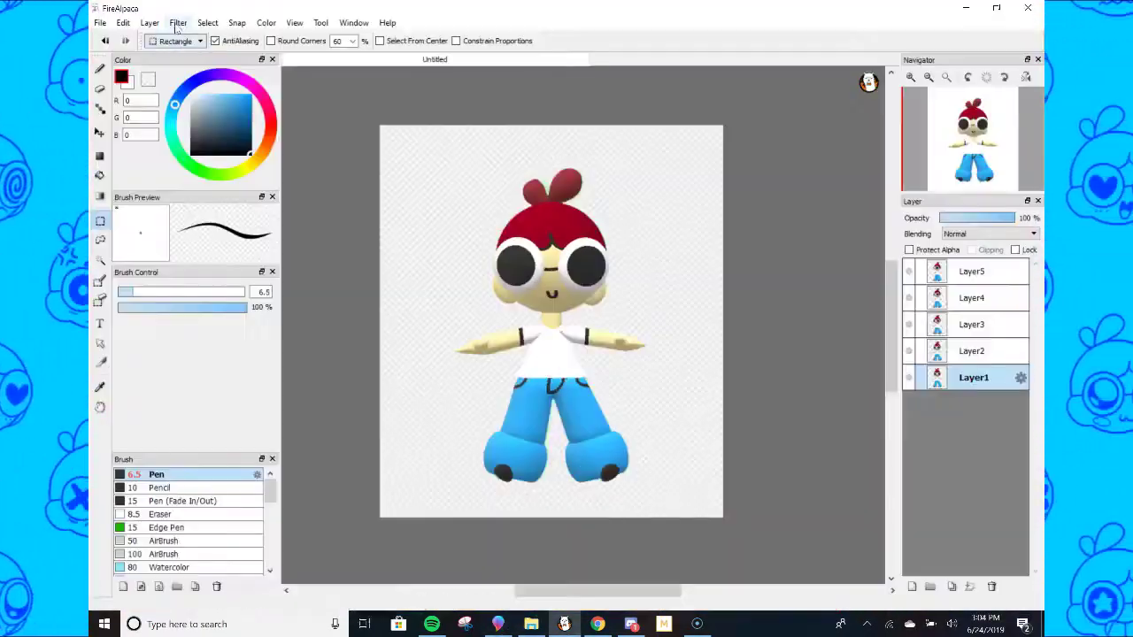
{"action": "left_click", "coordinate": [178, 22]}
{"action": "left_click", "coordinate": [204, 86]}
{"action": "mouse_move", "coordinate": [810, 321]}
{"action": "left_mouse_down"}
{"action": "mouse_move", "coordinate": [793, 316]}
{"action": "mouse_move", "coordinate": [822, 320]}
{"action": "mouse_move", "coordinate": [761, 319]}
{"action": "mouse_move", "coordinate": [802, 323]}
{"action": "left_mouse_up"}
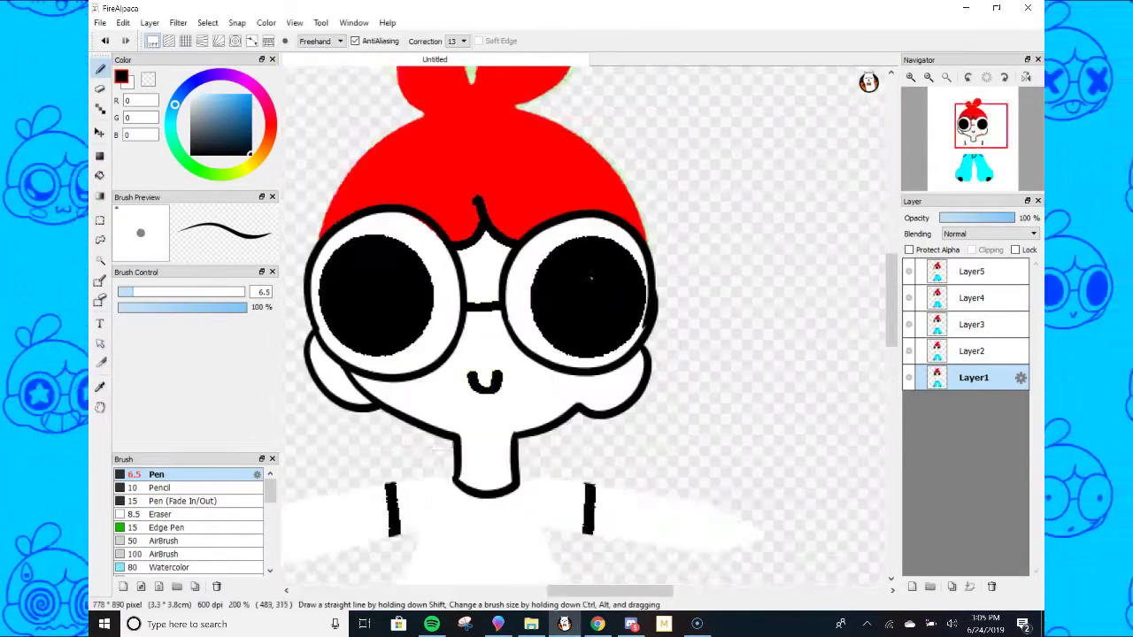
{"action": "scroll", "coordinate": [371, 238], "scroll_direction": "up", "scroll_amount": 3}
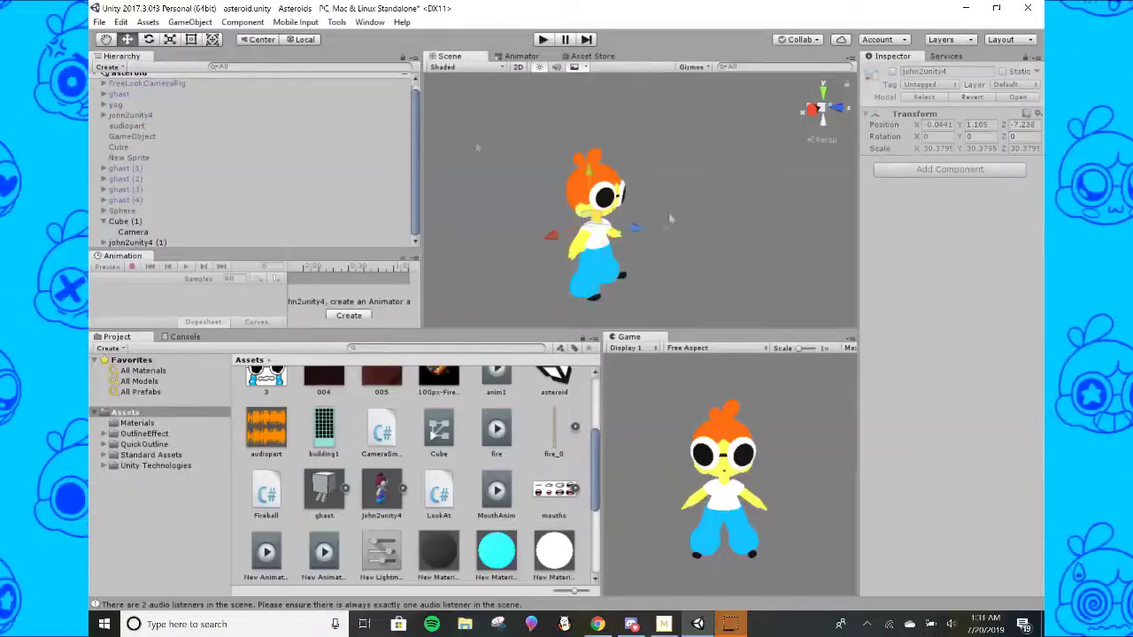
- In Unity, apply the black material to every part of the john2unity4 duplicate and show the coloured original again
{"action": "scroll", "coordinate": [416, 478], "scroll_direction": "down", "scroll_amount": 5}
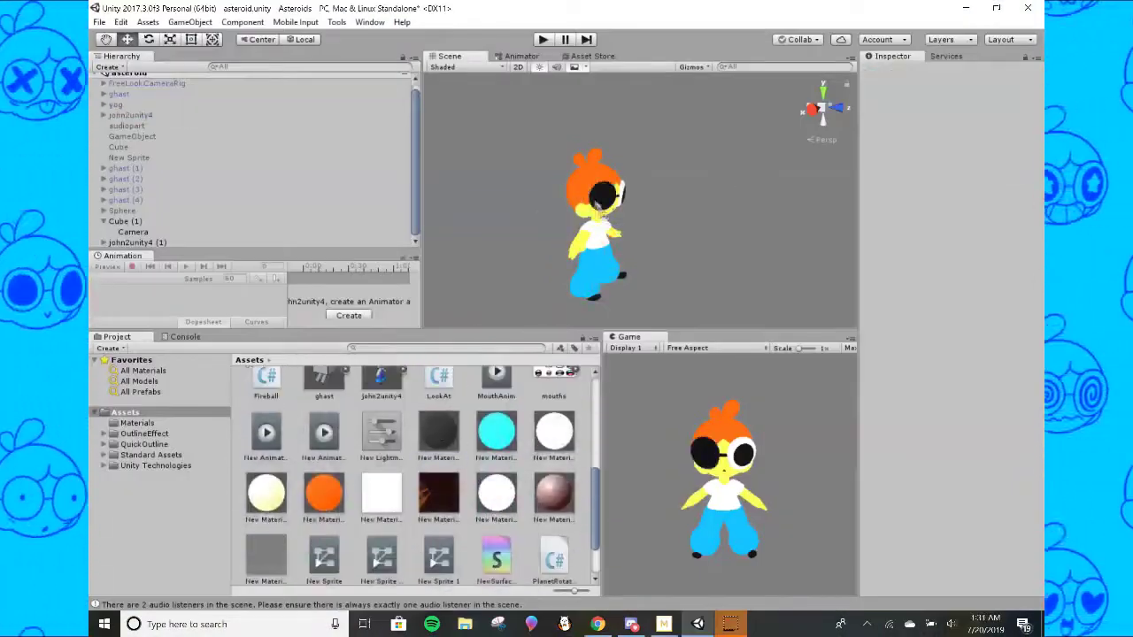
{"action": "scroll", "coordinate": [667, 253], "scroll_direction": "up", "scroll_amount": 5}
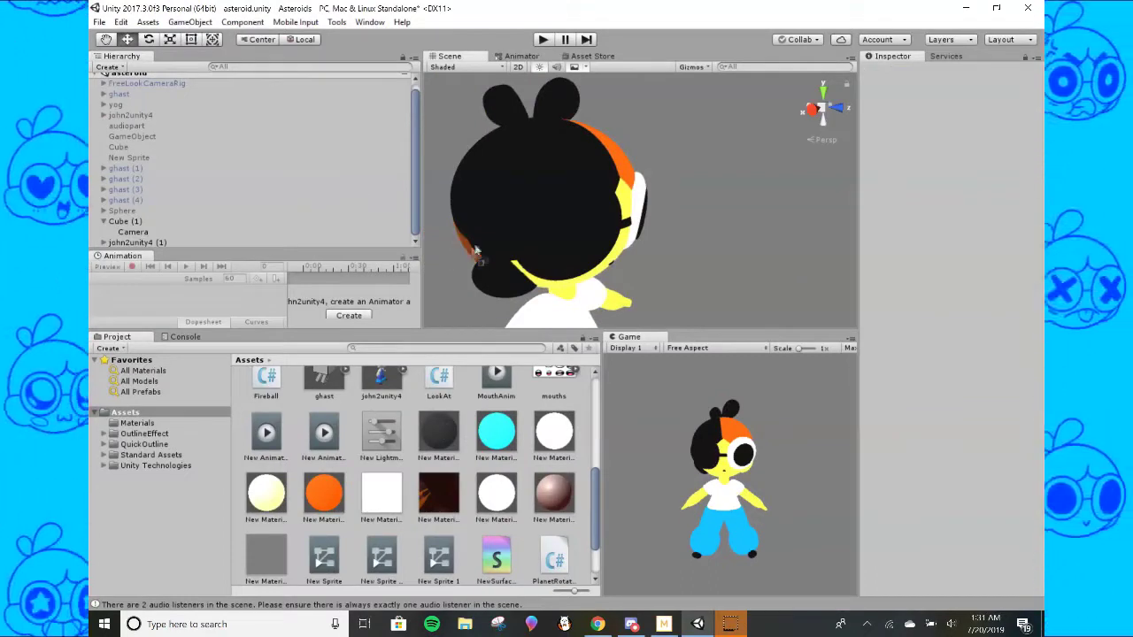
{"action": "scroll", "coordinate": [498, 280], "scroll_direction": "down", "scroll_amount": 5}
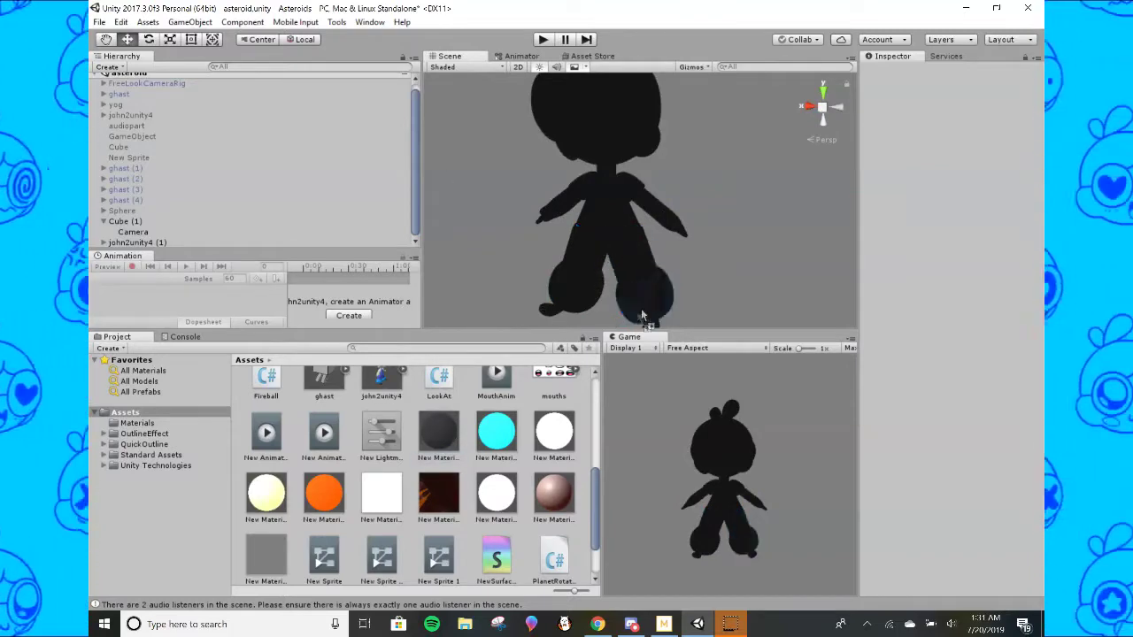
{"action": "left_click", "coordinate": [620, 265]}
{"action": "mouse_move", "coordinate": [619, 265]}
{"action": "left_mouse_down", "text": "alt"}
{"action": "mouse_move", "coordinate": [598, 241]}
{"action": "mouse_move", "coordinate": [629, 246]}
{"action": "left_mouse_up", "text": "alt"}
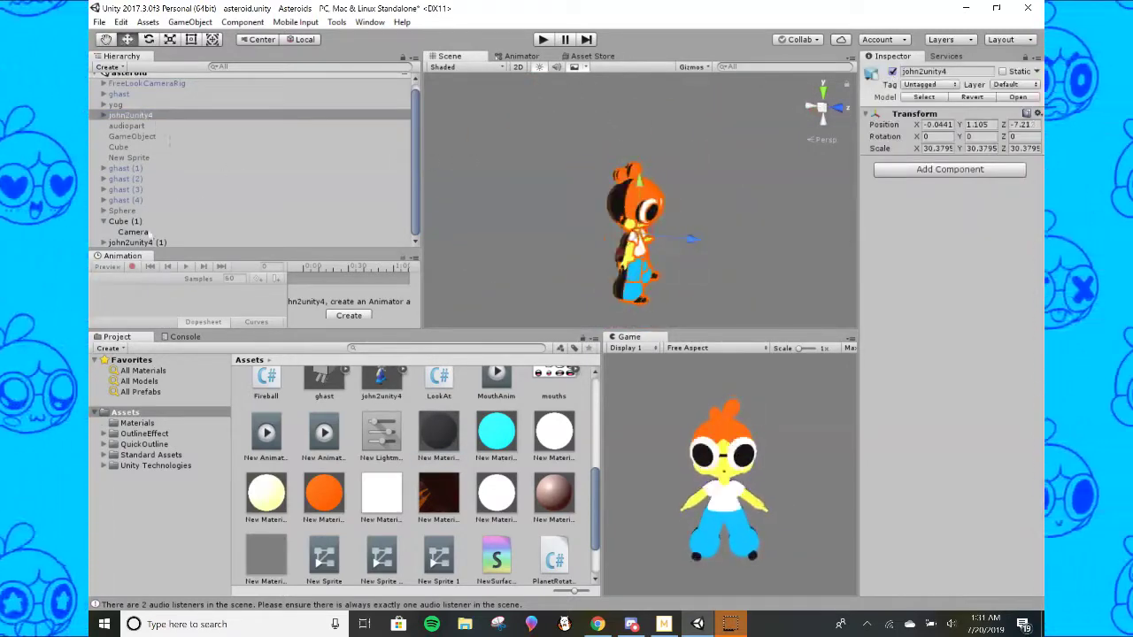
- Place john2unity4 (1) behind the coloured character, scale it to about 40.26 × 39.39 × 39.39 as an outline, and run the scene
{"action": "left_click", "coordinate": [124, 242]}
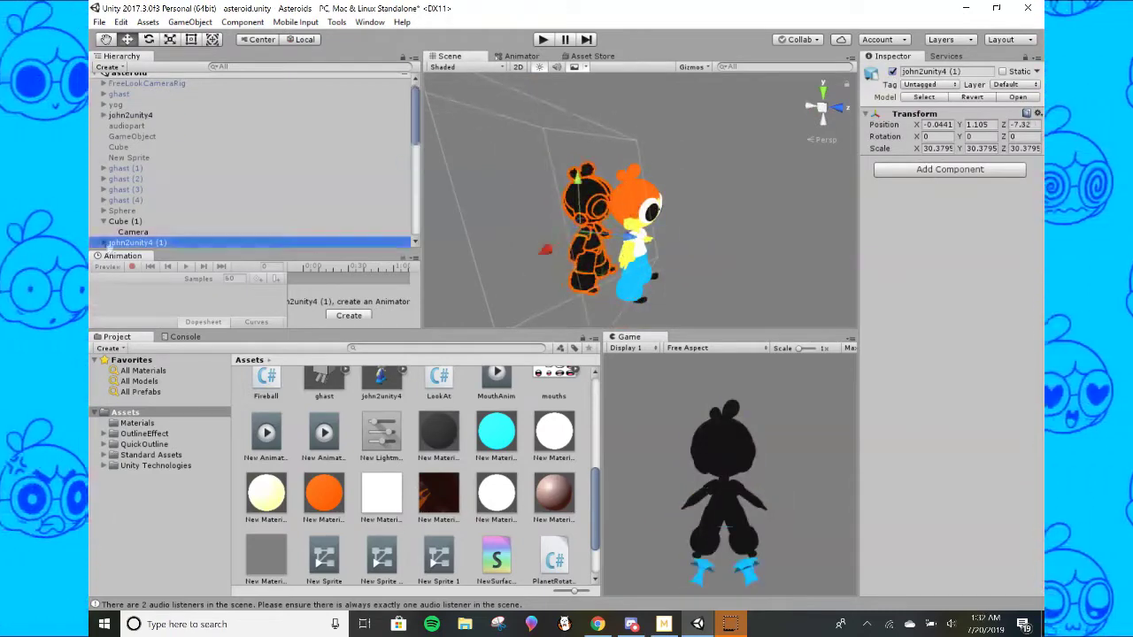
{"action": "left_click", "coordinate": [104, 242], "text": "alt"}
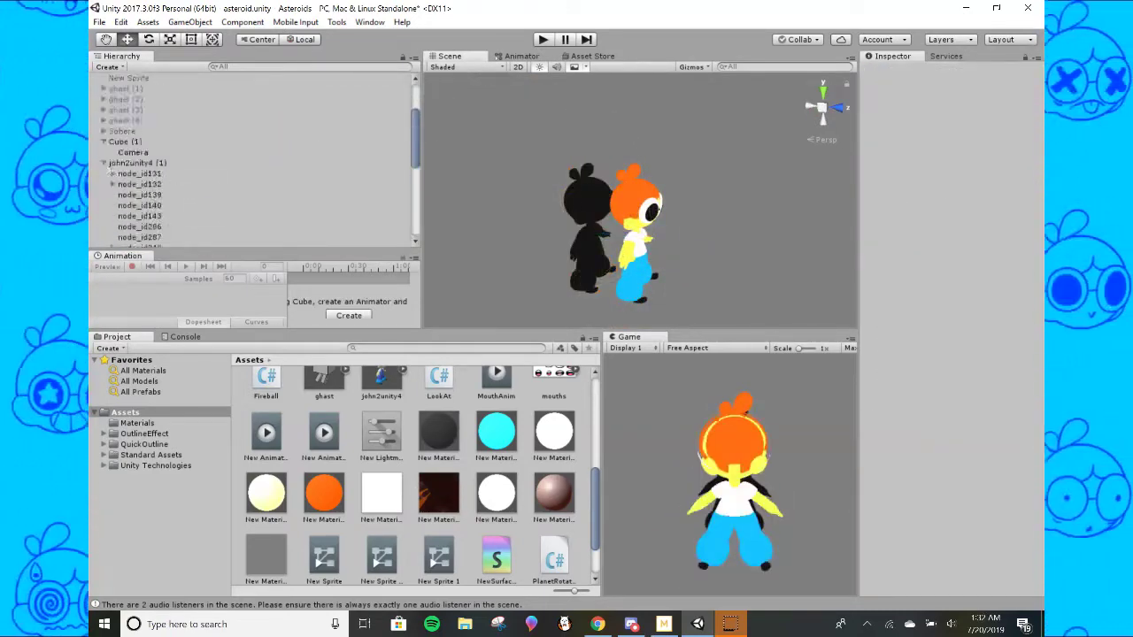
{"action": "left_click", "coordinate": [247, 244]}
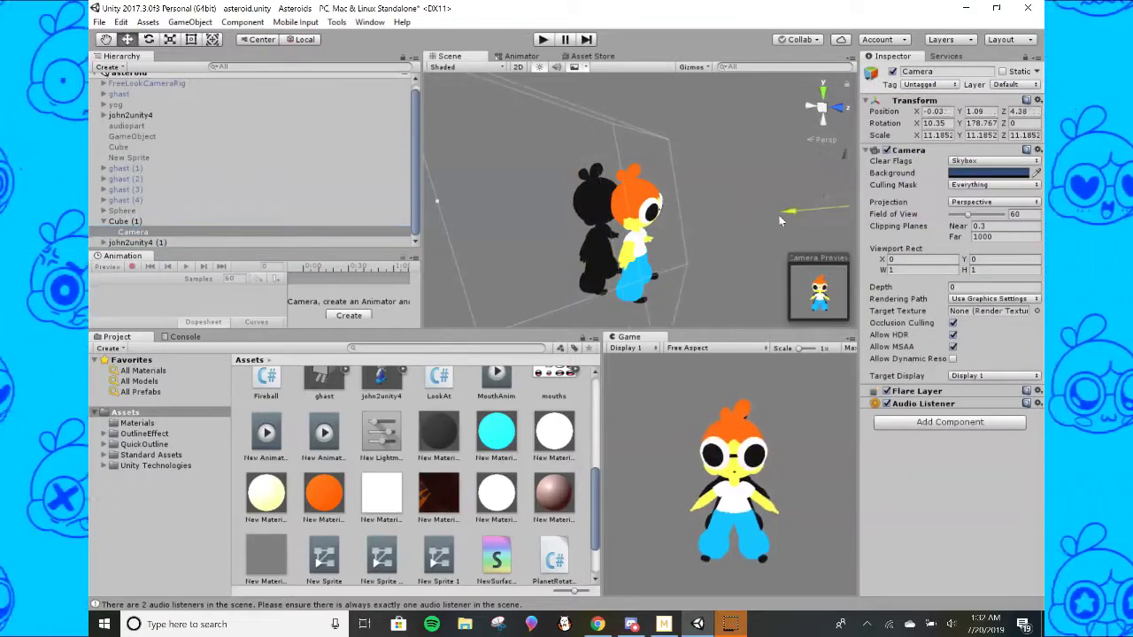
{"action": "left_click", "coordinate": [614, 237]}
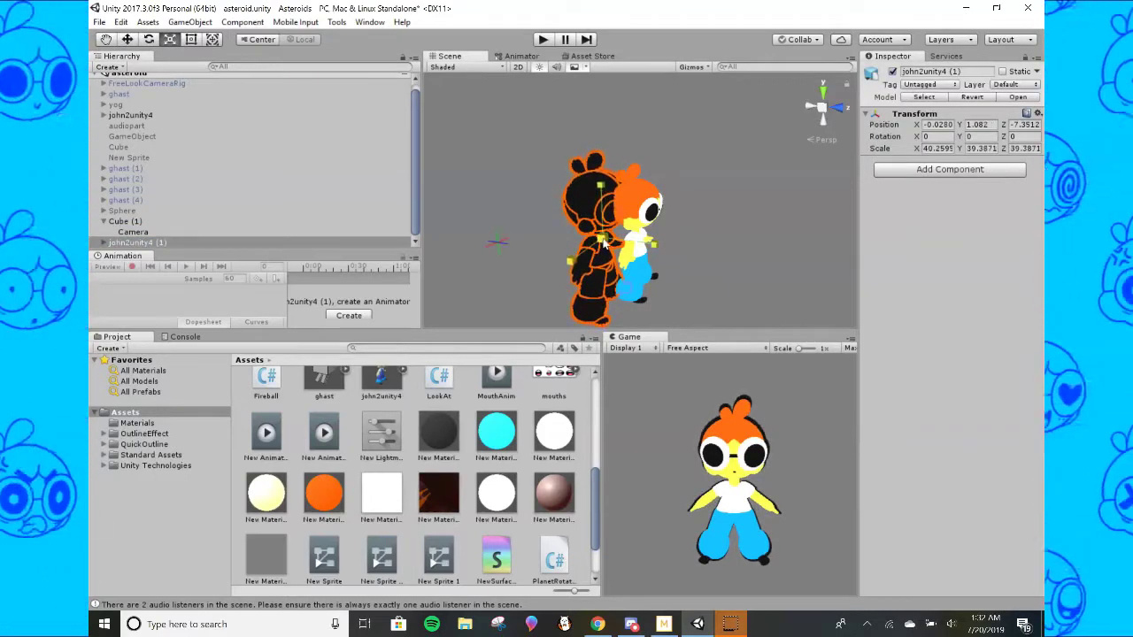
{"action": "left_click", "coordinate": [725, 252]}
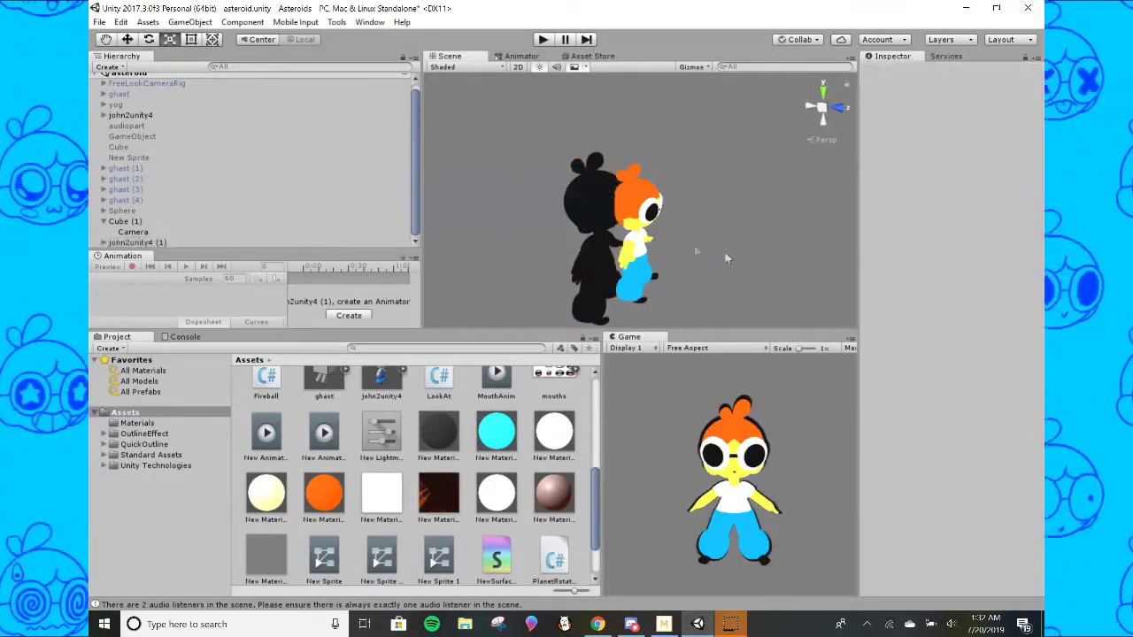
{"action": "left_click", "coordinate": [542, 39]}
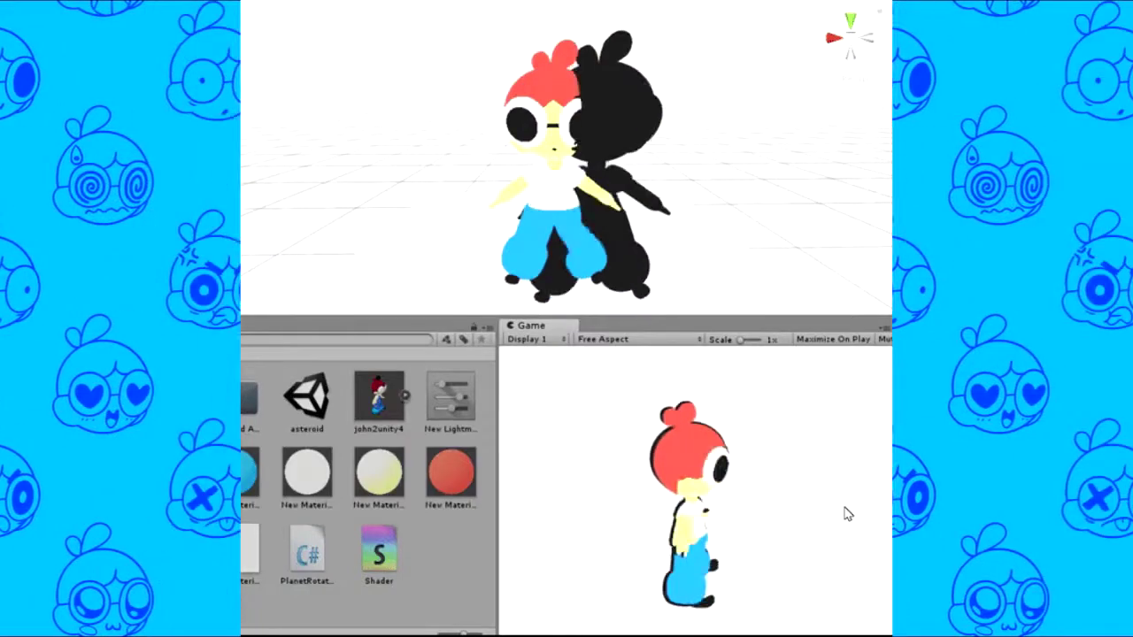
- Search the Unity Asset Store for "outline" and look over the free Quick Outline asset
{"action": "left_click", "coordinate": [782, 92]}
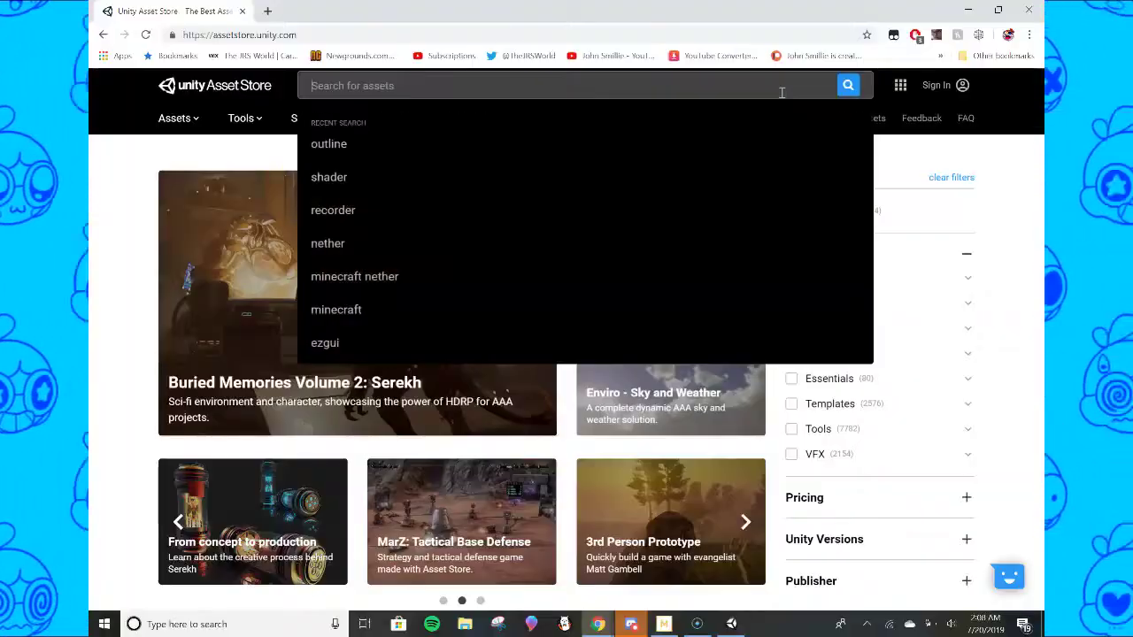
{"action": "type", "text": "outline"}
{"action": "key", "text": "Return"}
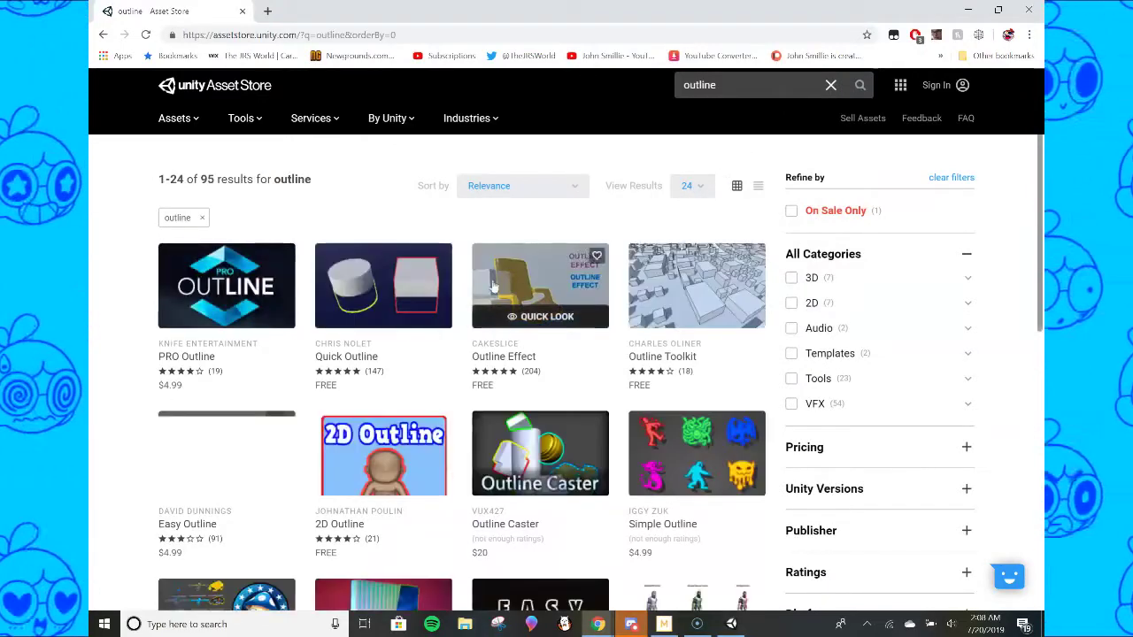
{"action": "left_click", "coordinate": [381, 302]}
{"action": "scroll", "coordinate": [970, 322], "scroll_direction": "down", "scroll_amount": 2}
{"action": "scroll", "coordinate": [970, 322], "scroll_direction": "up", "scroll_amount": 2}
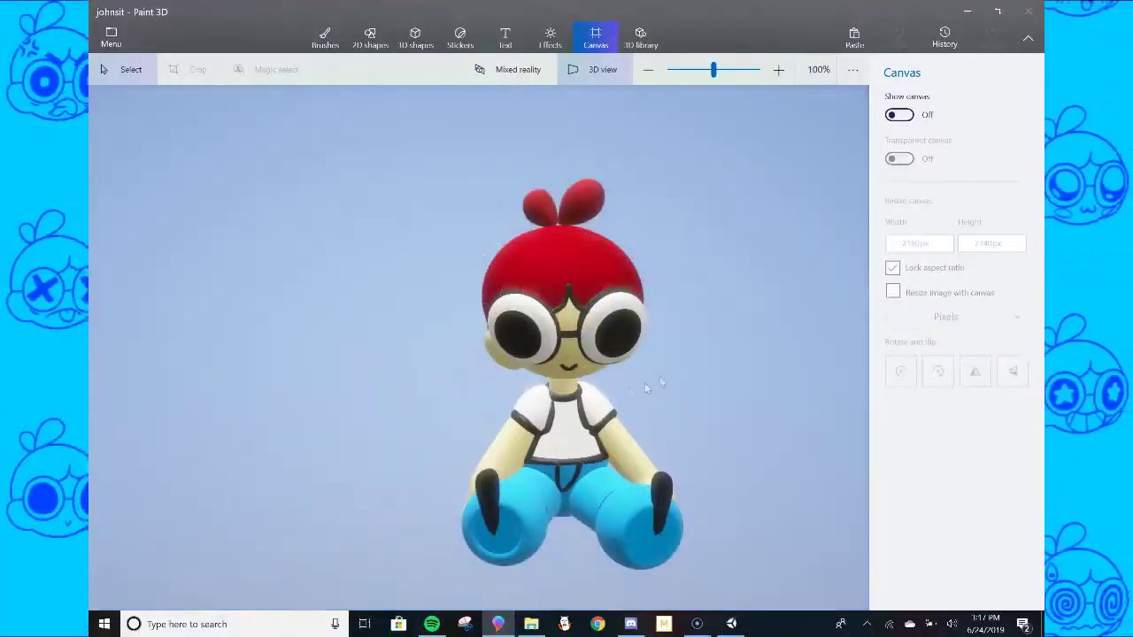
- Examine the sitting character in Paint 3D and the outlined characters in Unity's 3dBed scene, ending the scene's playback
{"action": "mouse_move", "coordinate": [645, 382]}
{"action": "left_mouse_down"}
{"action": "mouse_move", "coordinate": [741, 380]}
{"action": "mouse_move", "coordinate": [705, 416]}
{"action": "mouse_move", "coordinate": [854, 389]}
{"action": "mouse_move", "coordinate": [856, 362]}
{"action": "mouse_move", "coordinate": [753, 359]}
{"action": "mouse_move", "coordinate": [726, 370]}
{"action": "mouse_move", "coordinate": [801, 406]}
{"action": "mouse_move", "coordinate": [847, 395]}
{"action": "mouse_move", "coordinate": [681, 384]}
{"action": "mouse_move", "coordinate": [648, 407]}
{"action": "mouse_move", "coordinate": [433, 394]}
{"action": "mouse_move", "coordinate": [460, 315]}
{"action": "mouse_move", "coordinate": [514, 284]}
{"action": "mouse_move", "coordinate": [562, 339]}
{"action": "mouse_move", "coordinate": [638, 390]}
{"action": "left_mouse_up"}
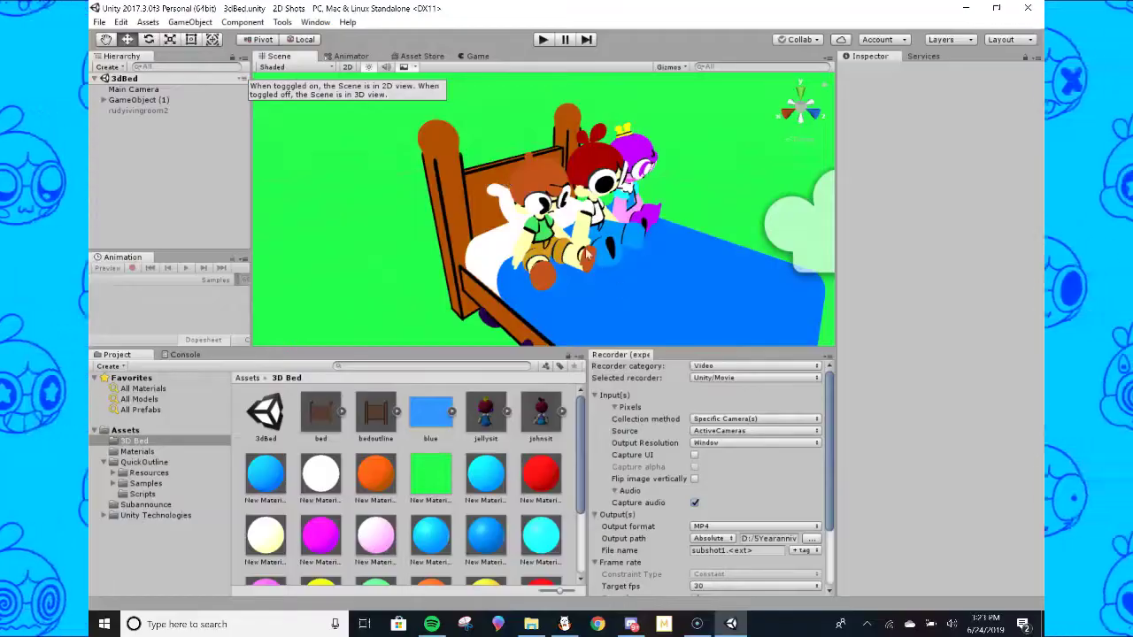
{"action": "left_click_drag", "start_coordinate": [598, 254], "coordinate": [634, 265], "text": "alt"}
{"action": "middle_click_drag", "start_coordinate": [638, 251], "coordinate": [617, 252]}
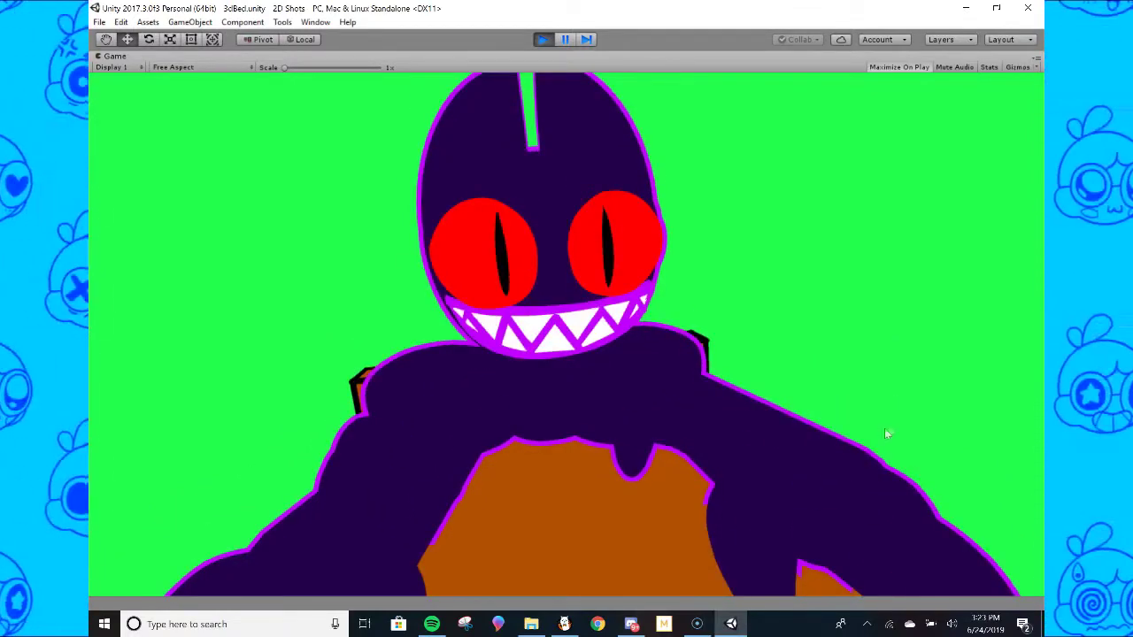
{"action": "left_click", "coordinate": [543, 39]}
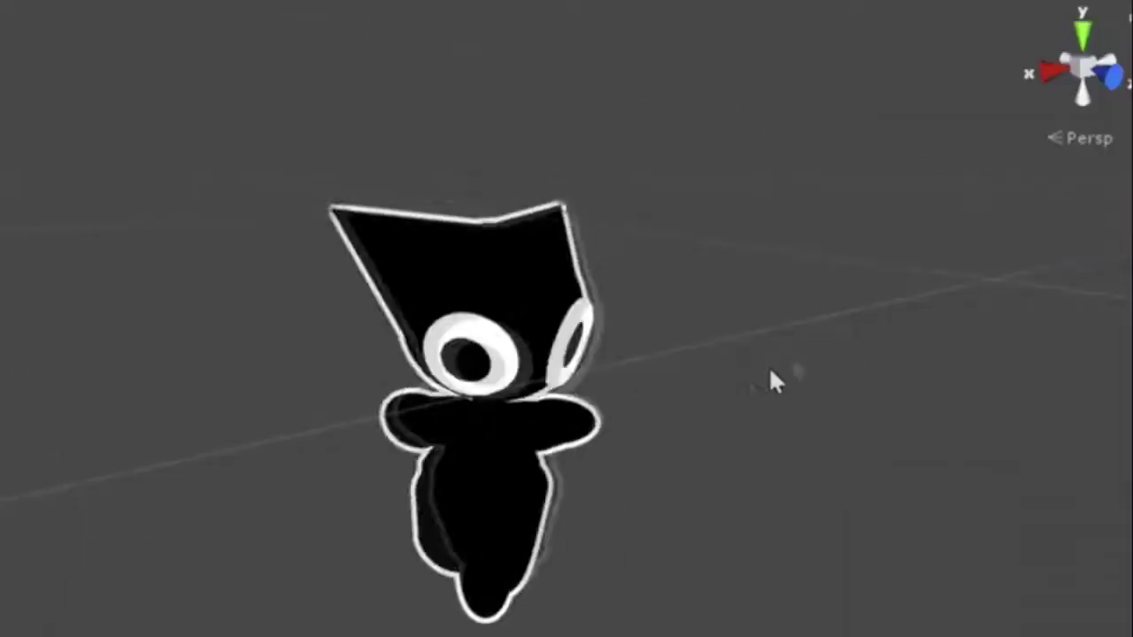
- Inspect the white outline around the black character from different sides in the Unity scene
{"action": "left_click_drag", "start_coordinate": [717, 496], "coordinate": [665, 453], "text": "alt"}
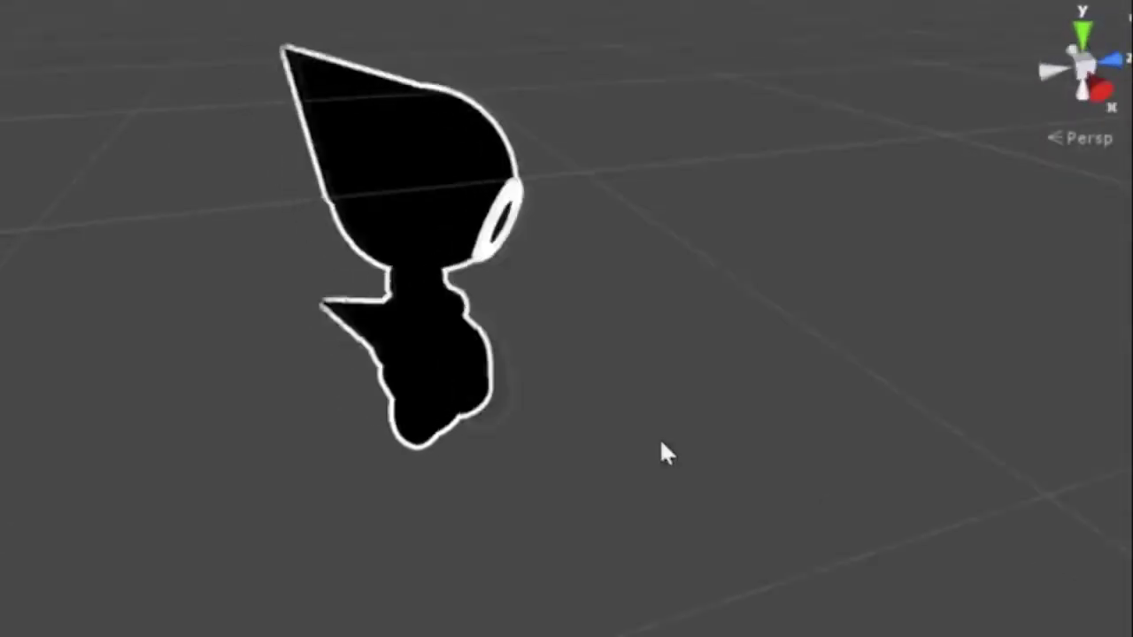
{"action": "left_click_drag", "start_coordinate": [727, 469], "coordinate": [410, 460], "text": "alt"}
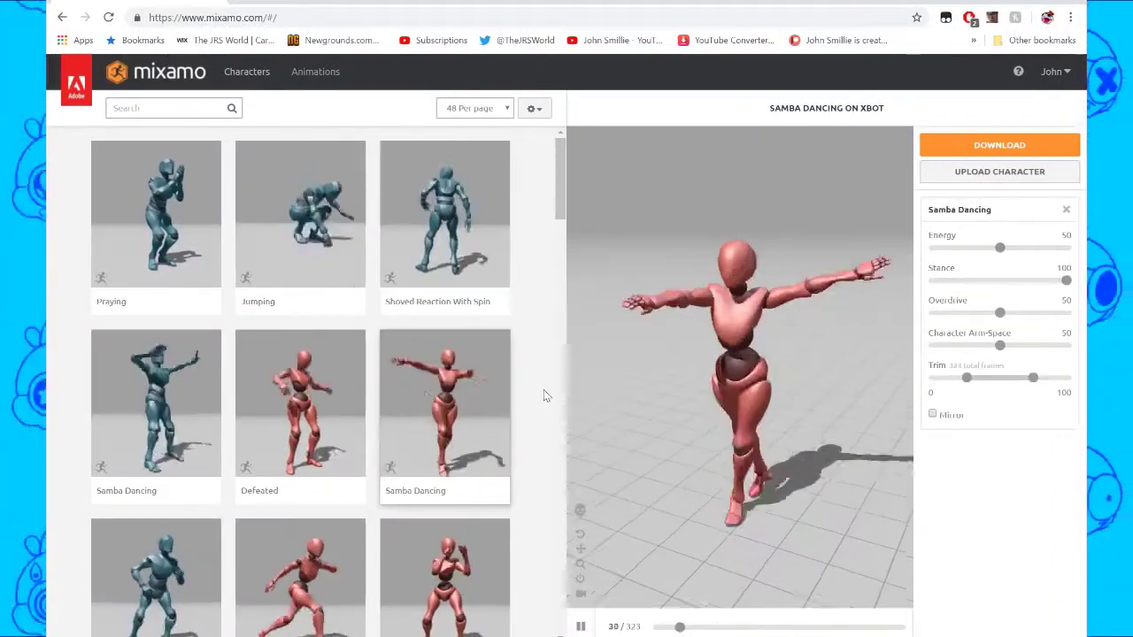
- On Mixamo, pick the Samba Dancing animation and auto-rig the uploaded character with symmetric joint markers and the Standard Skeleton (65)
{"action": "left_click", "coordinate": [193, 391]}
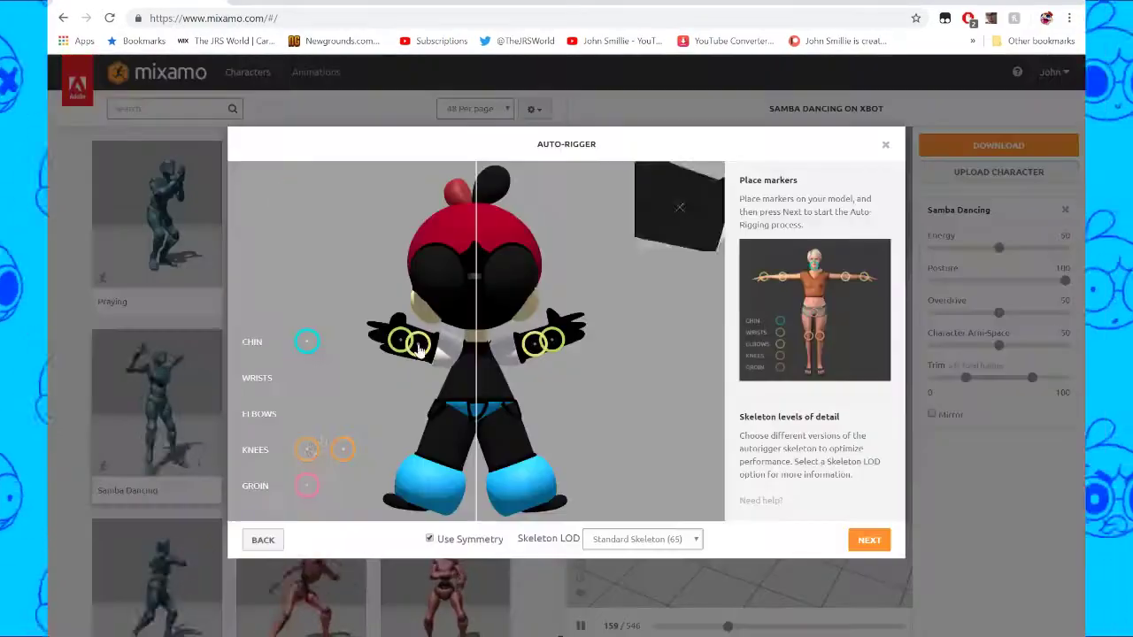
{"action": "left_click", "coordinate": [869, 540]}
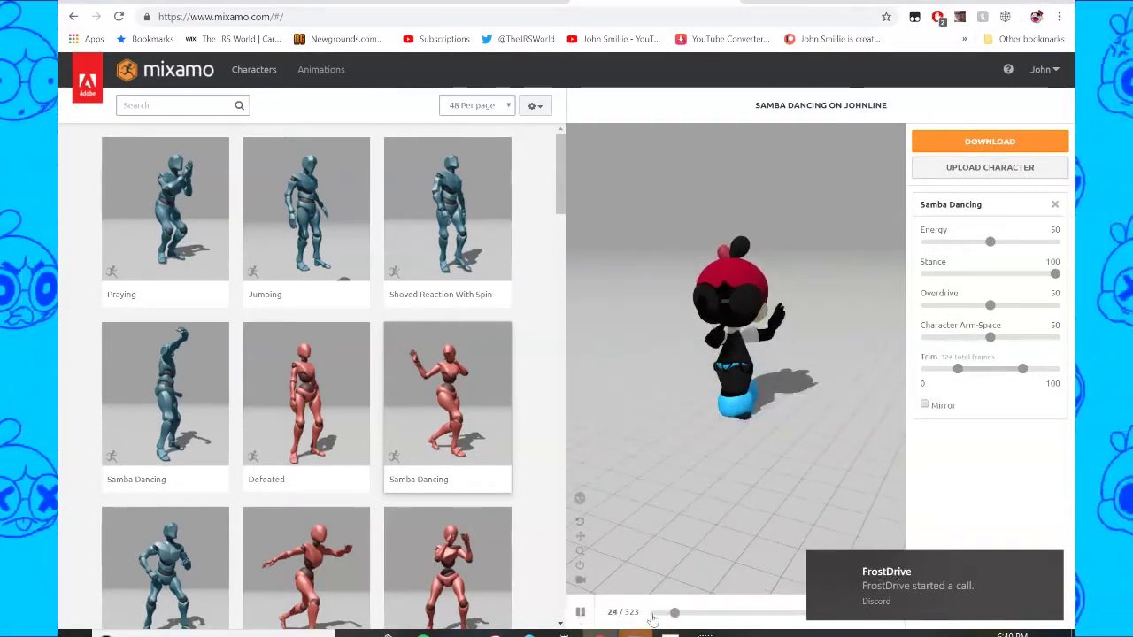
- Open the incoming call in Discord from its notification
{"action": "left_click", "coordinate": [896, 586]}
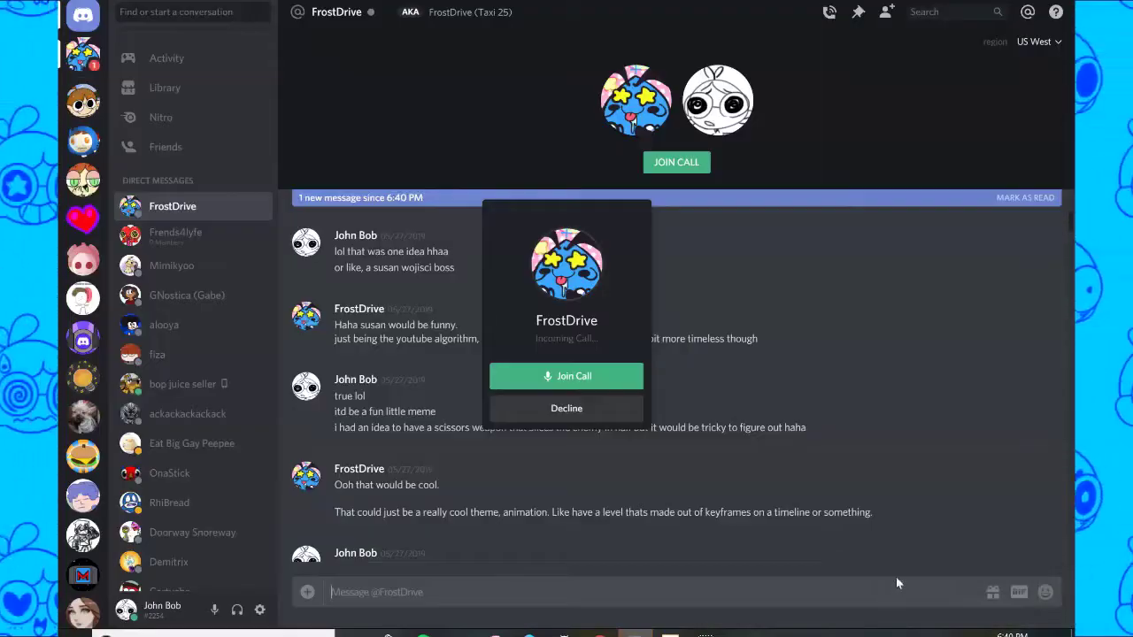